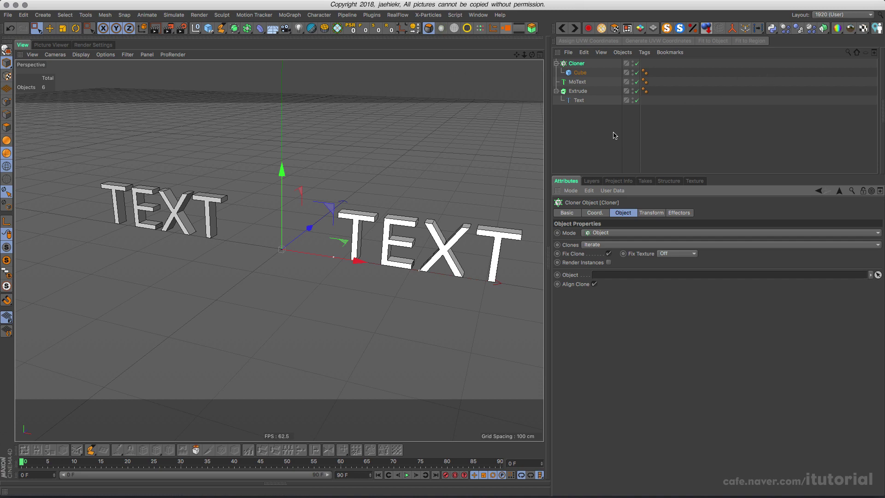
# - Select the Cloner and link Extrude, then MoText, into its Object field
pyautogui.click(583, 125)
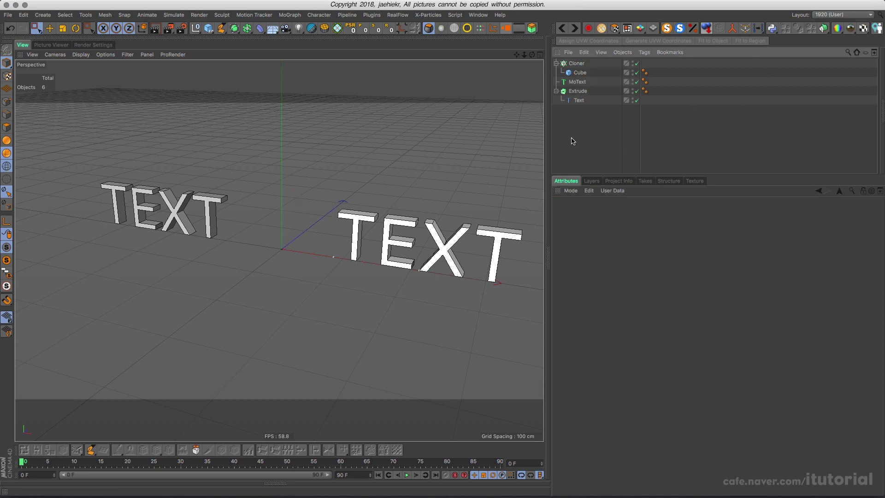
pyautogui.click(576, 64)
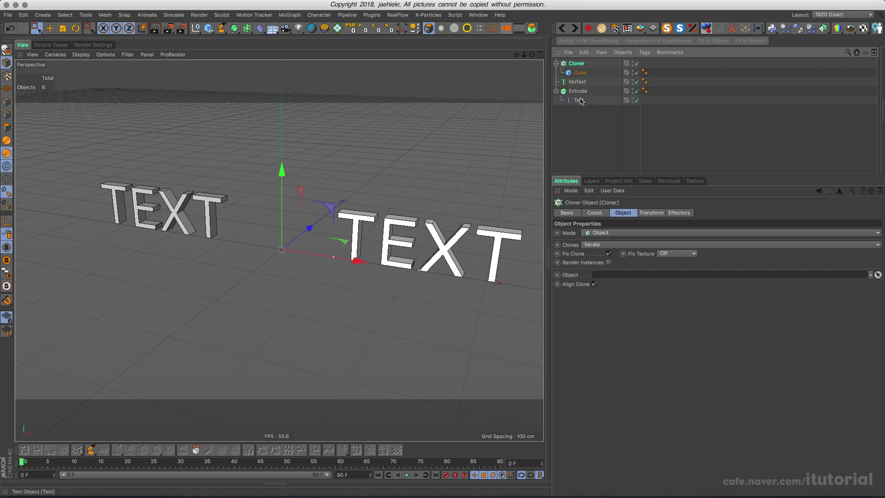
pyautogui.moveTo(578, 91); pyautogui.dragTo(604, 275)
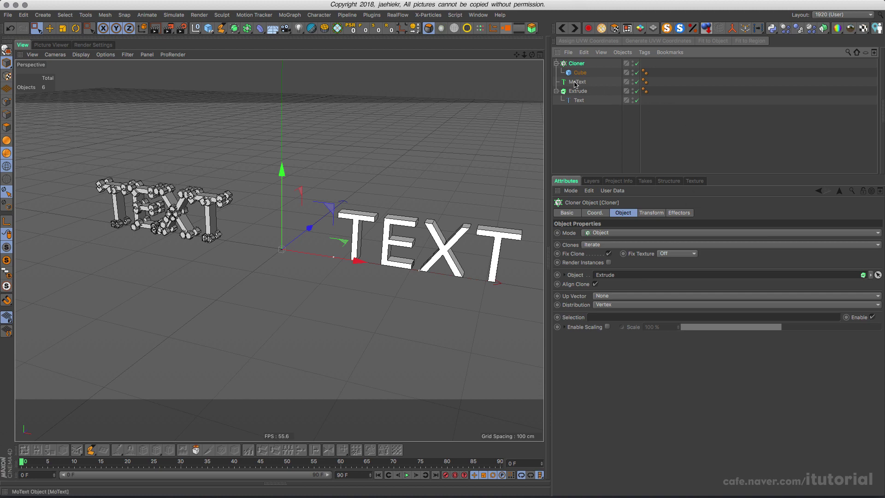
pyautogui.moveTo(575, 83); pyautogui.dragTo(616, 274)
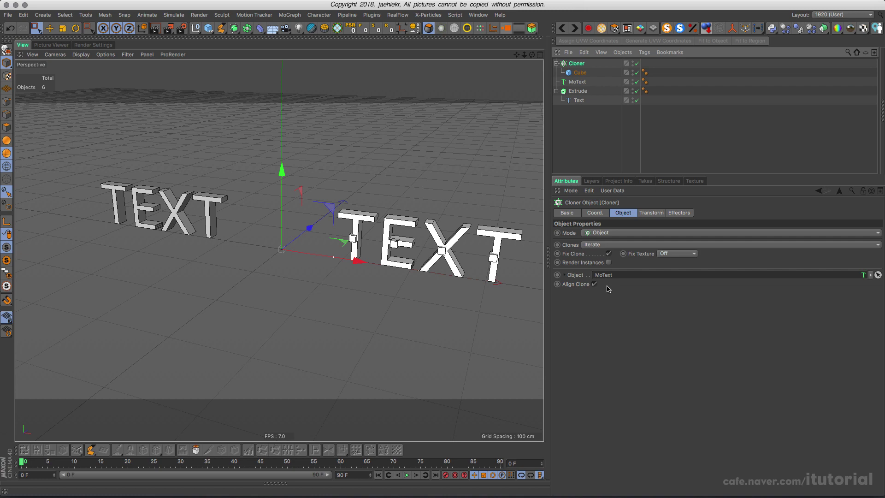
pyautogui.click(579, 91)
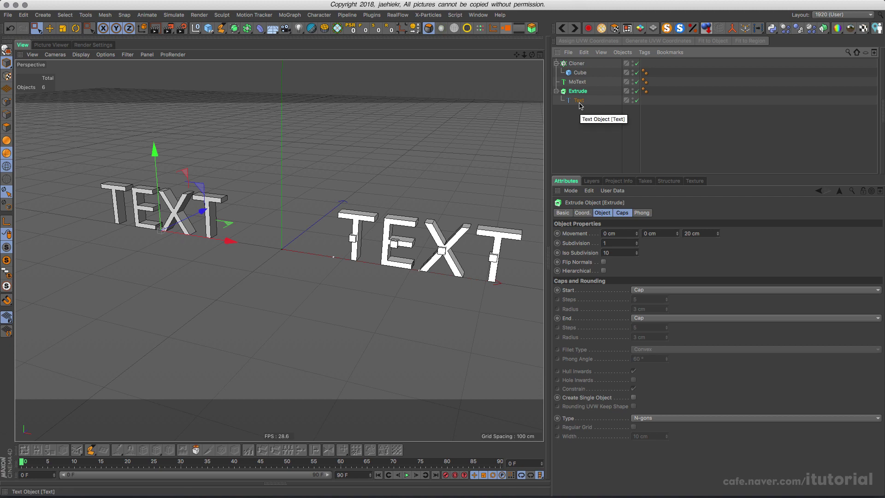
pyautogui.click(577, 82)
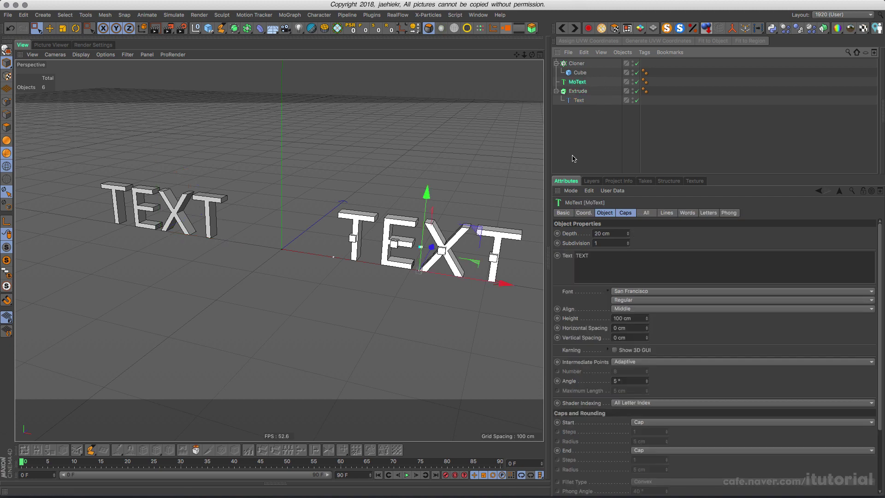
pyautogui.click(576, 92)
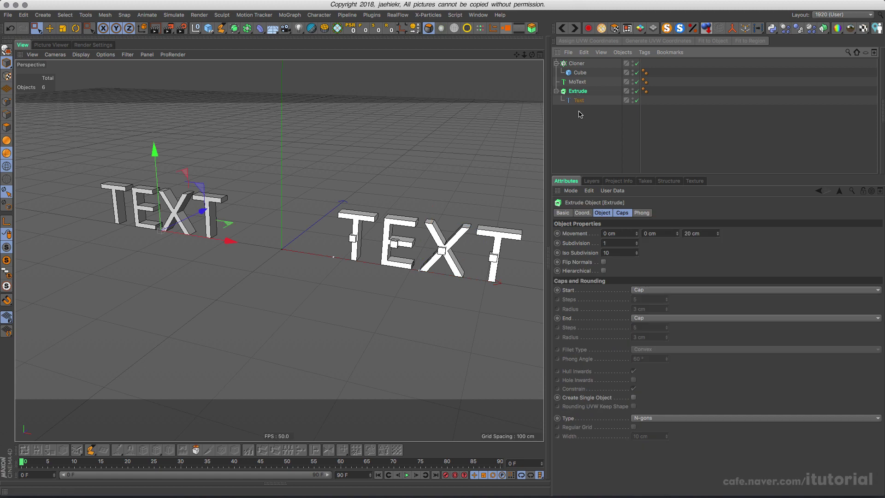
pyautogui.click(579, 100)
pyautogui.click(577, 81)
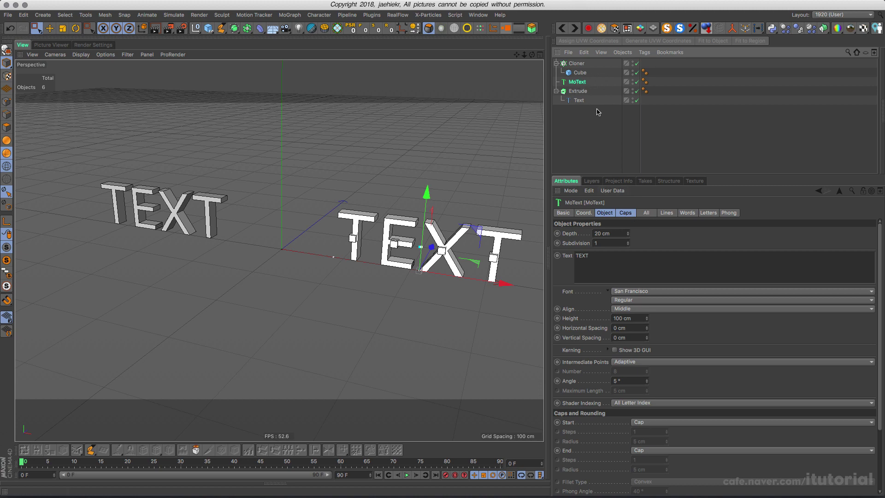
pyautogui.click(576, 63)
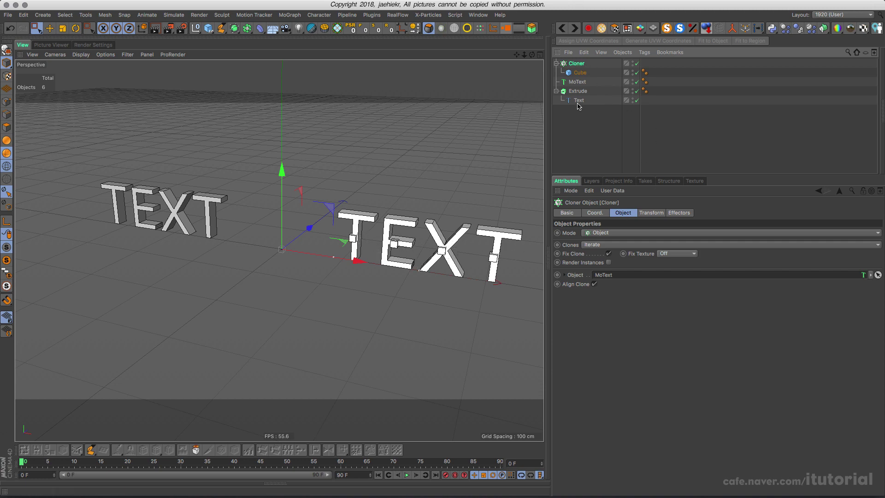
pyautogui.click(577, 82)
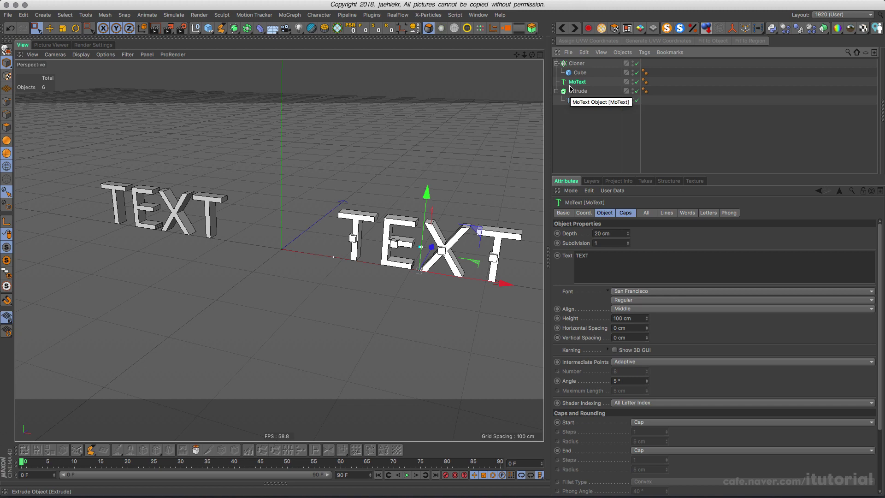
# - Clear the Cloner's Object link, select MoText, and bring up the Generators list
pyautogui.click(576, 63)
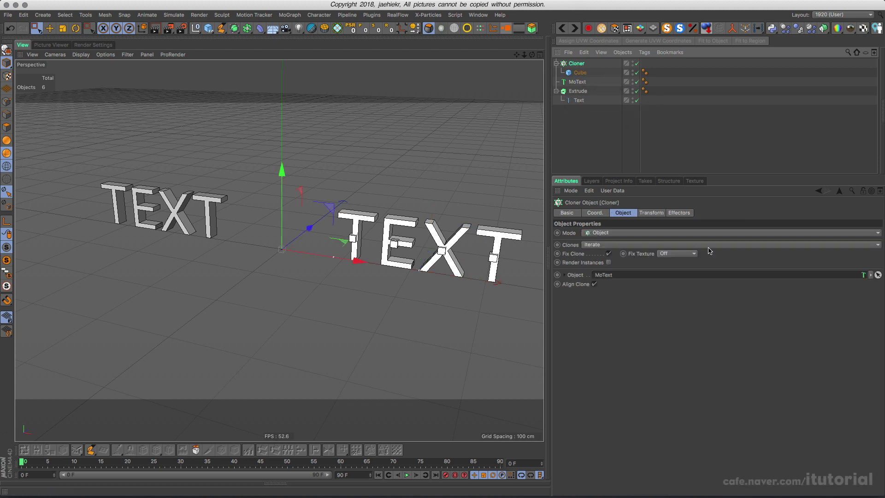
pyautogui.click(871, 275)
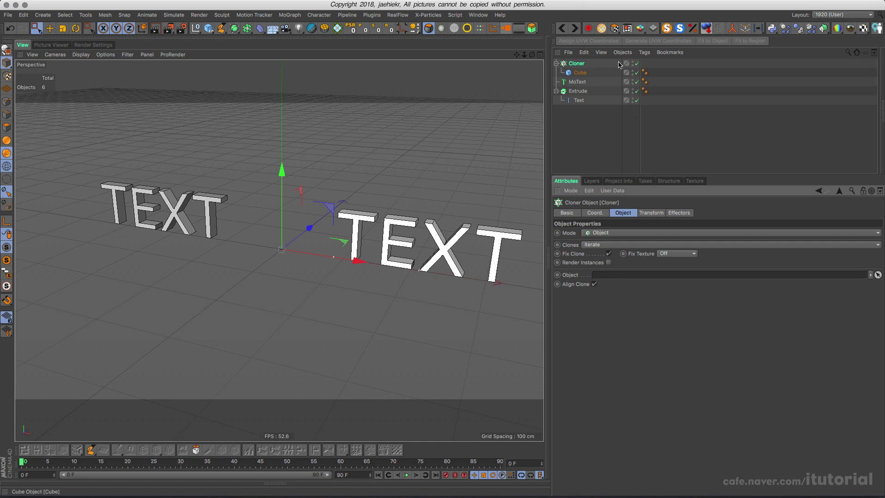
pyautogui.click(579, 65)
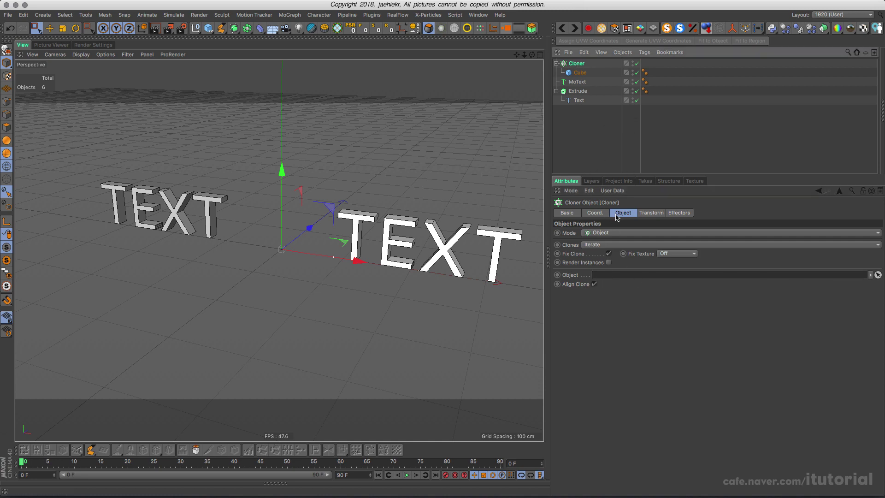
pyautogui.click(577, 82)
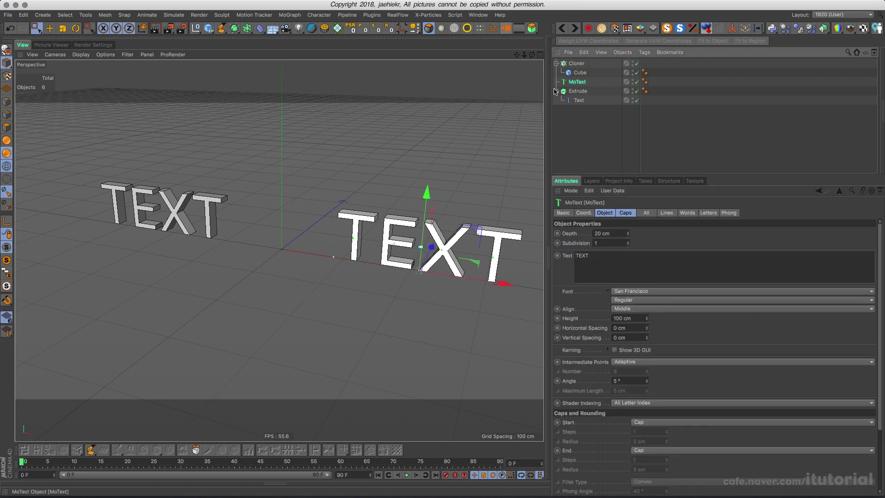
pyautogui.click(247, 28)
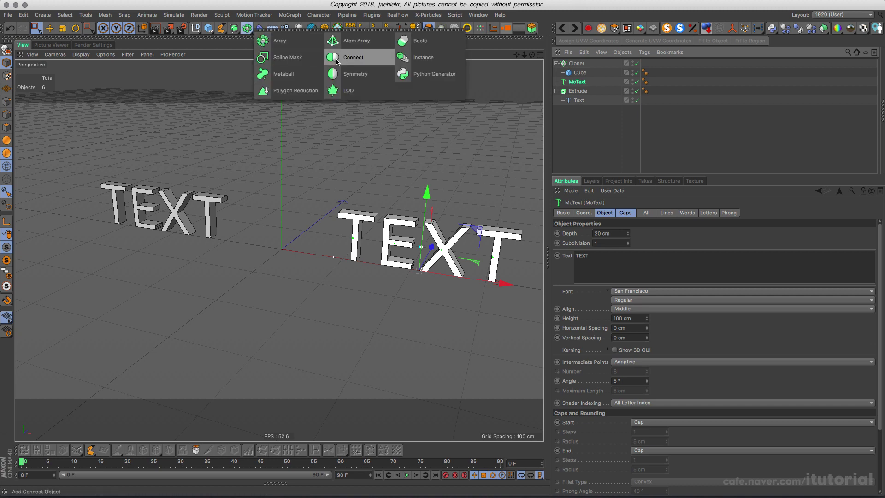
# - Wrap MoText in a Connect object, then zoom and orbit close to the TEXT letters
pyautogui.keyDown('alt'); pyautogui.click(339, 61); pyautogui.keyUp('alt')
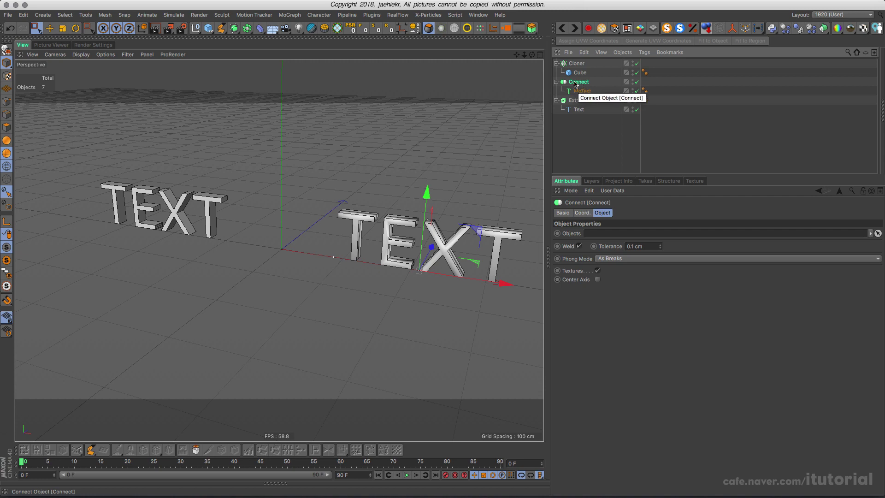
pyautogui.keyDown('alt'); pyautogui.moveTo(467, 234); pyautogui.dragTo(413, 235, button='middle'); pyautogui.keyUp('alt')
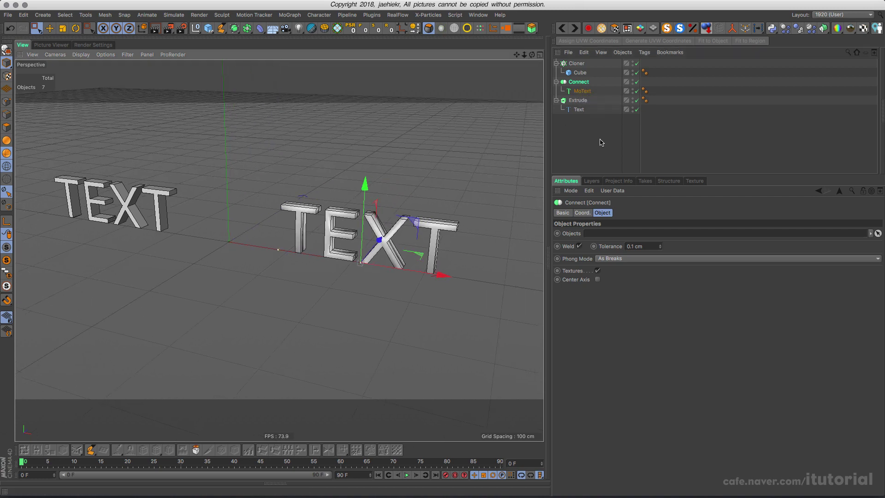
pyautogui.scroll(3, 391, 239)
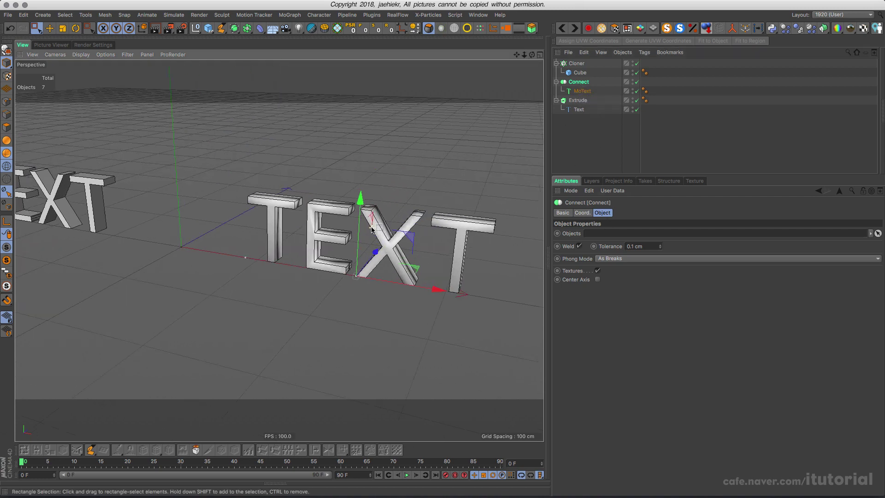
pyautogui.scroll(3, 391, 239)
pyautogui.moveTo(391, 239)
pyautogui.keyDown('alt'); pyautogui.mouseDown()
pyautogui.moveTo(302, 223)
pyautogui.moveTo(344, 224)
pyautogui.mouseUp(); pyautogui.keyUp('alt')
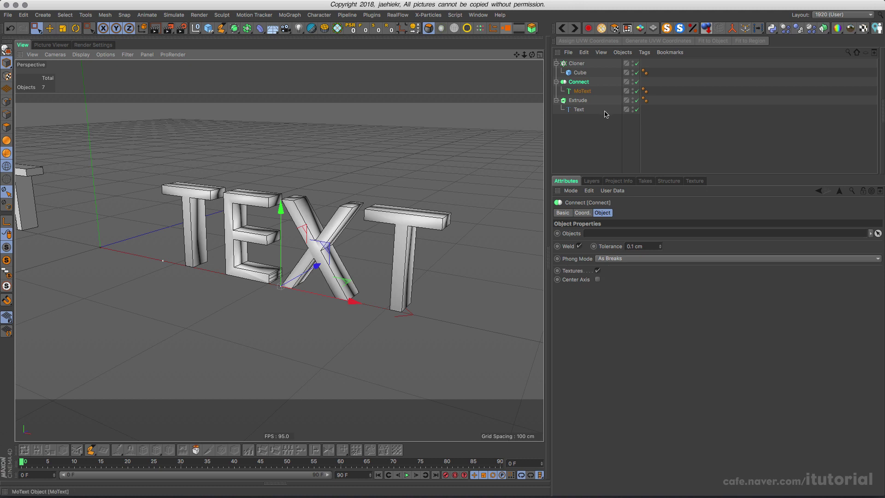
# - Try Connect's Phong Mode as Manual, then undo it back to As Breaks
pyautogui.click(628, 259)
pyautogui.click(623, 267)
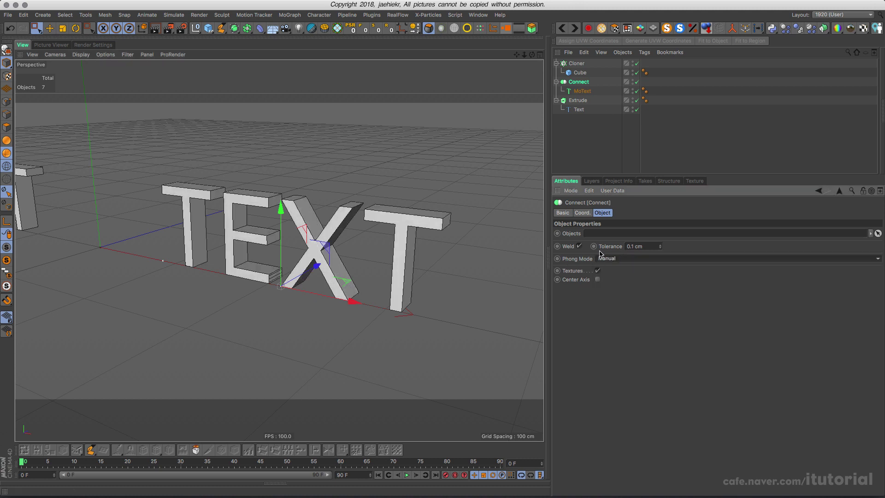
pyautogui.click(605, 259)
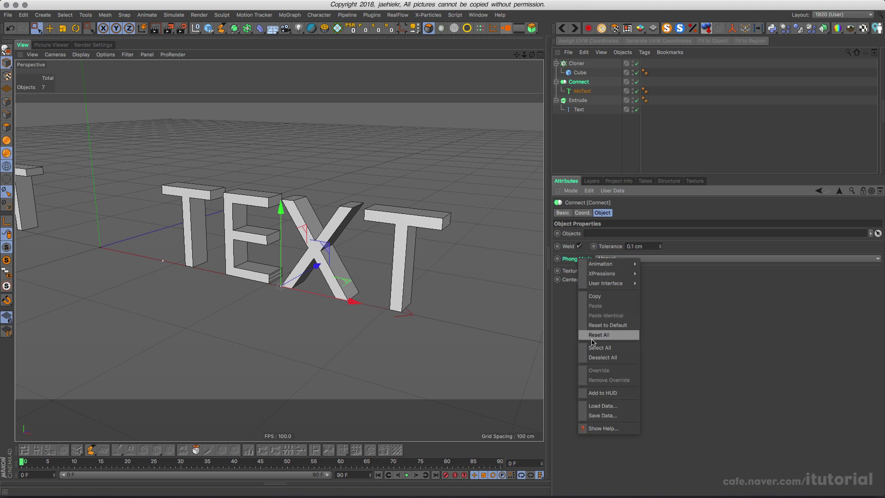
pyautogui.click(613, 274)
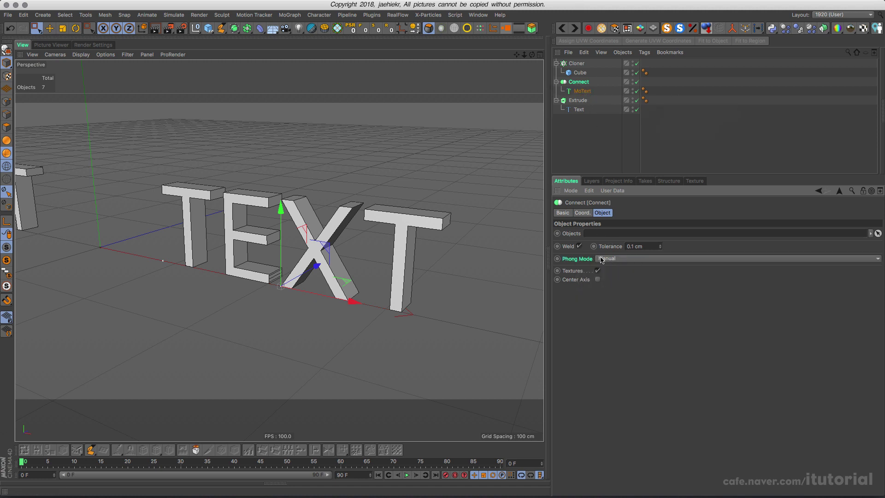
pyautogui.hotkey('ctrl', 'z')
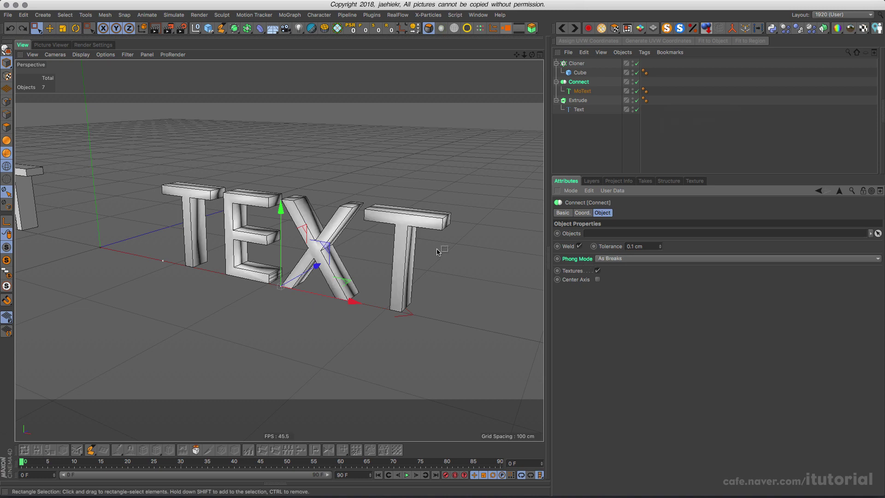
# - Enable Create Single Object in MoText's Caps settings, then select the Cloner
pyautogui.click(582, 91)
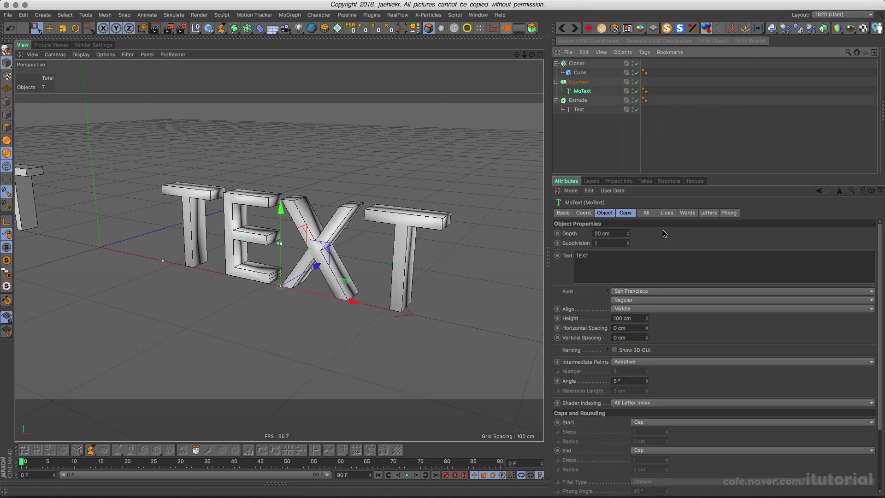
pyautogui.click(629, 213)
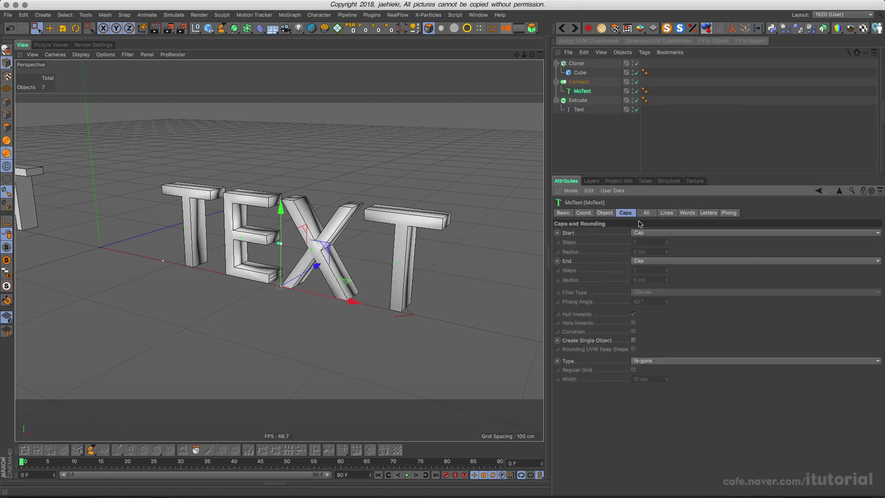
pyautogui.click(635, 341)
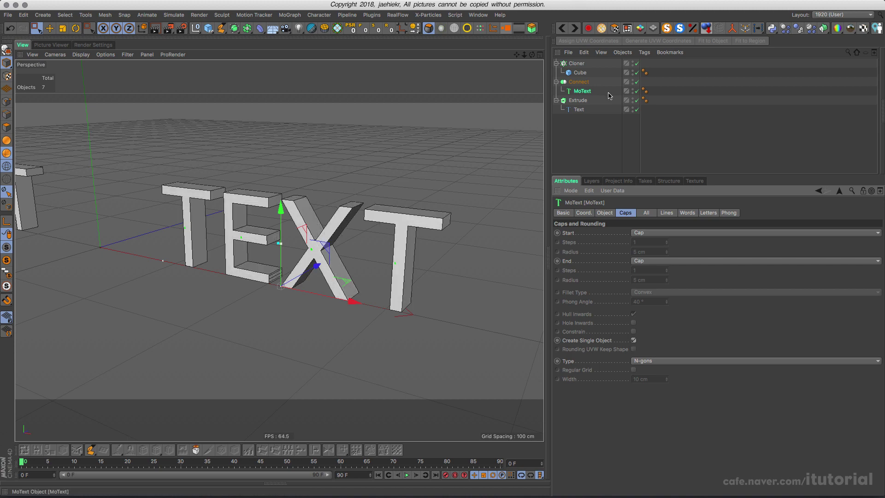
pyautogui.click(576, 65)
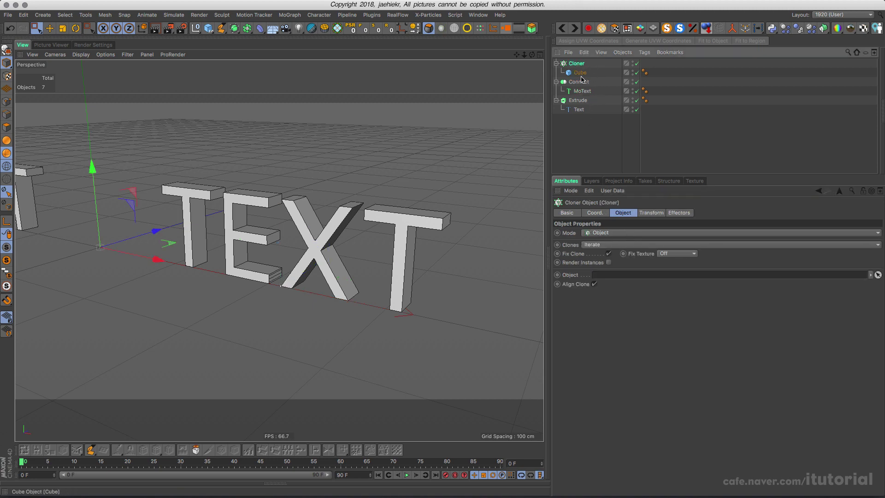
# - Link Connect into the Cloner's Object field, briefly test Extrude, then restore Connect
pyautogui.moveTo(579, 82); pyautogui.dragTo(617, 275)
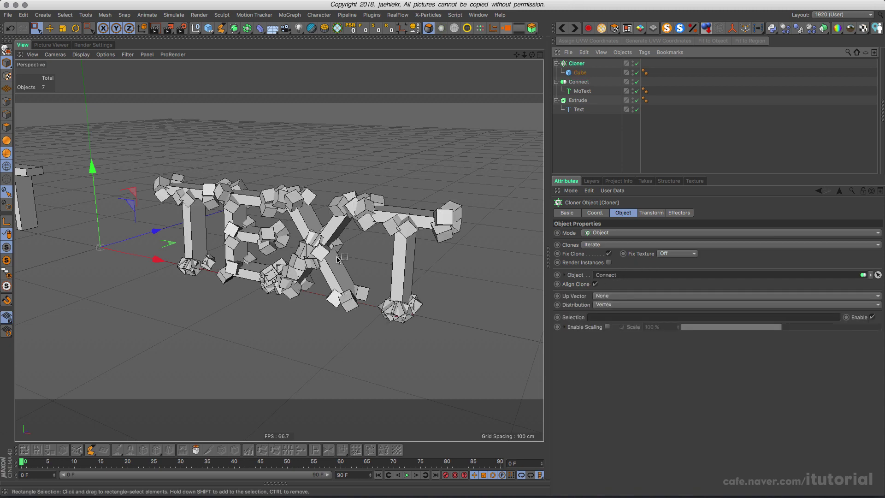
pyautogui.keyDown('alt'); pyautogui.moveTo(322, 254); pyautogui.dragTo(106, 218); pyautogui.keyUp('alt')
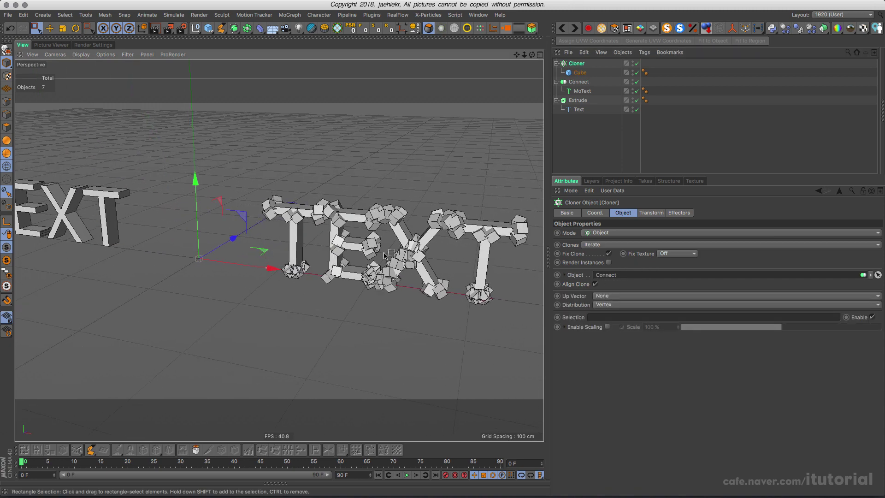
pyautogui.moveTo(578, 100)
pyautogui.mouseDown()
pyautogui.moveTo(645, 265)
pyautogui.moveTo(620, 275)
pyautogui.mouseUp()
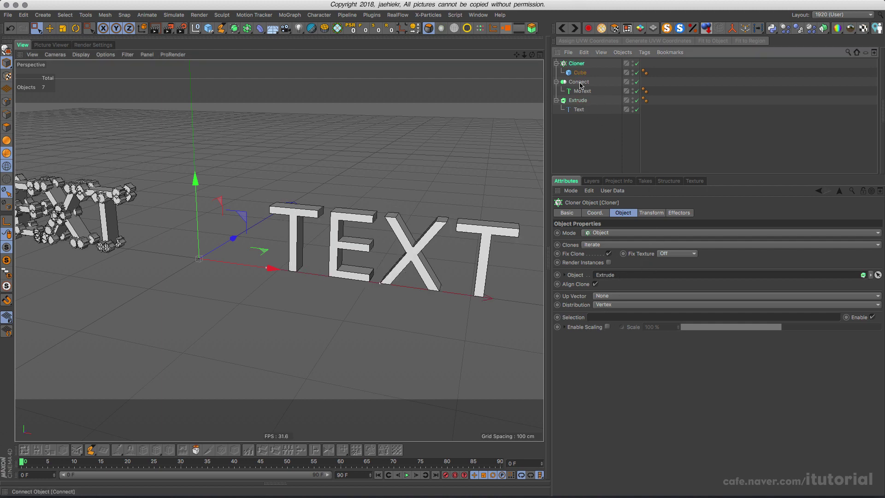
pyautogui.moveTo(579, 81); pyautogui.dragTo(607, 278)
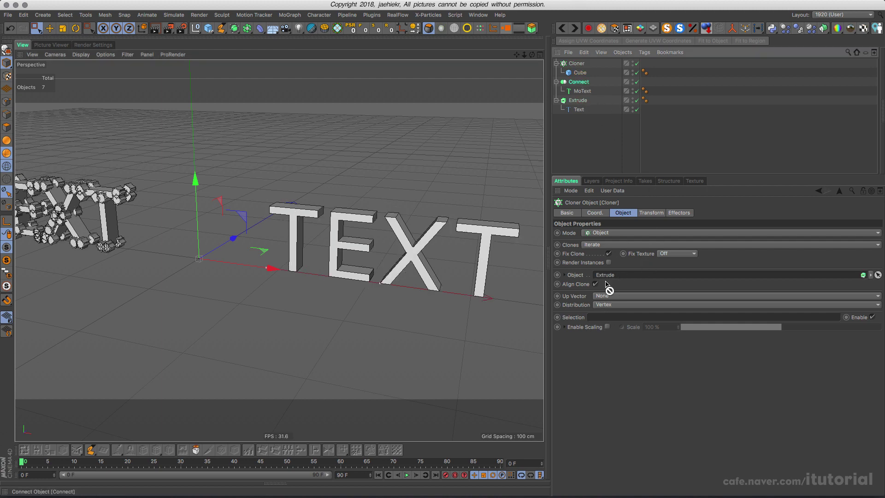
pyautogui.click(377, 235)
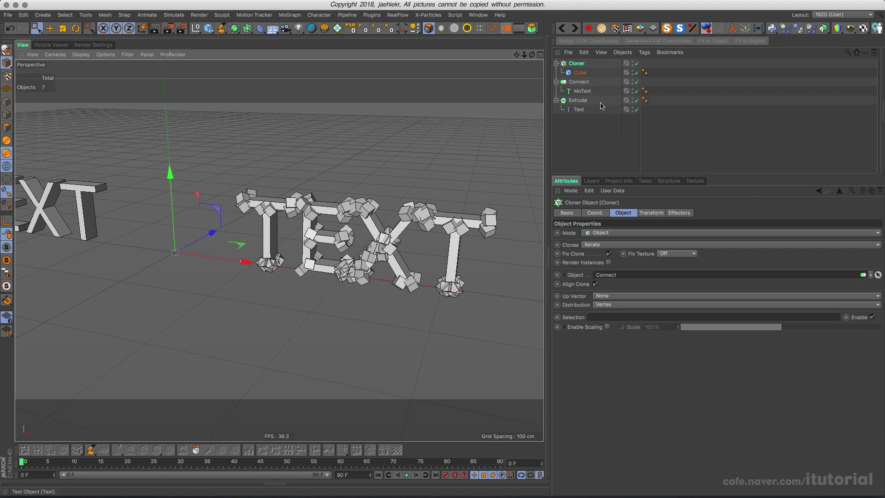
# - Select MoText, then move up to Connect to view its Weld and As Breaks settings
pyautogui.click(586, 92)
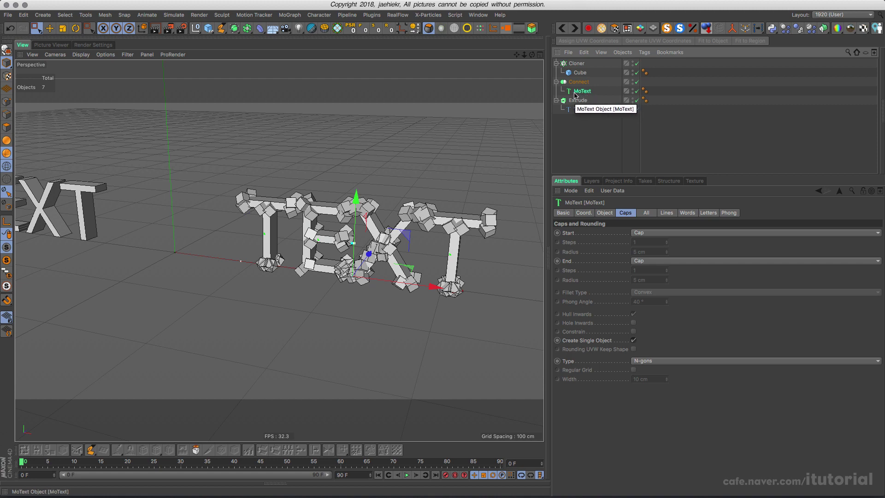
pyautogui.press('Up')
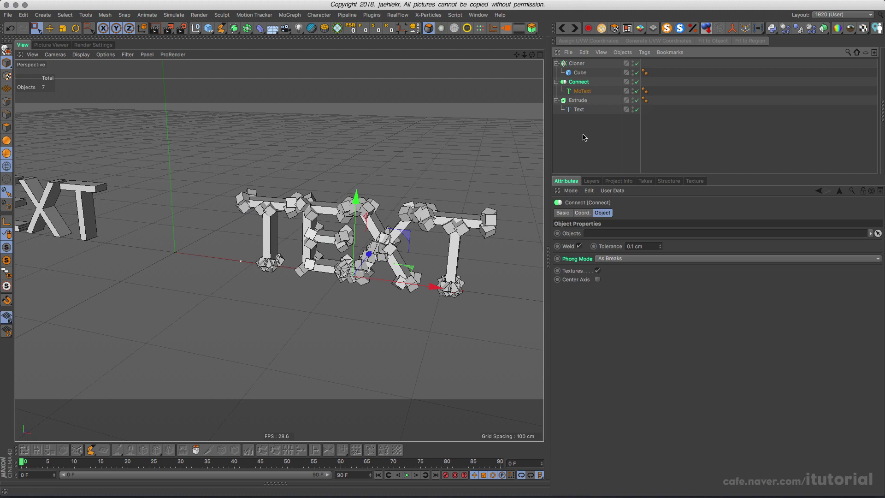